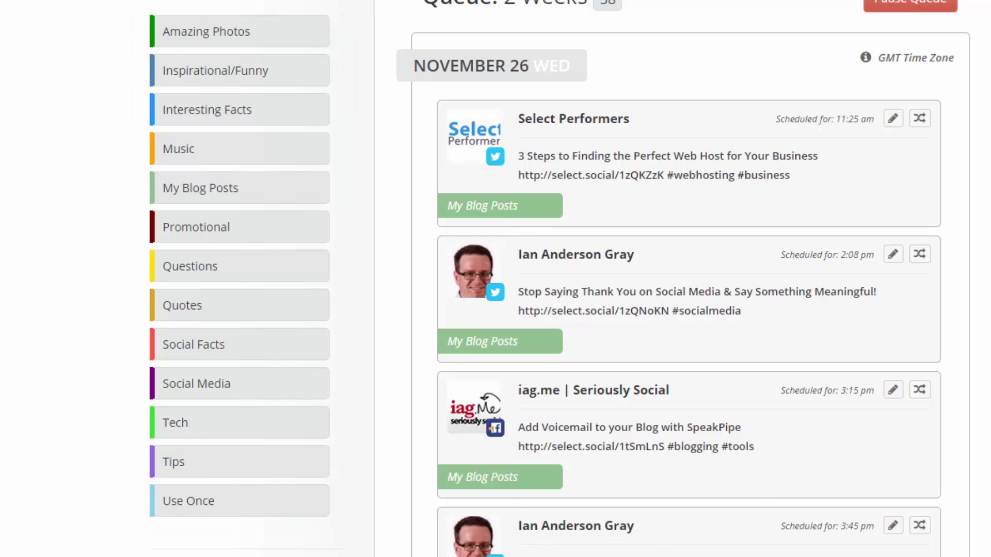
- Scroll through the queue's 58 scheduled posts and its 13 content categories
scroll(589, 327, "down", 20)
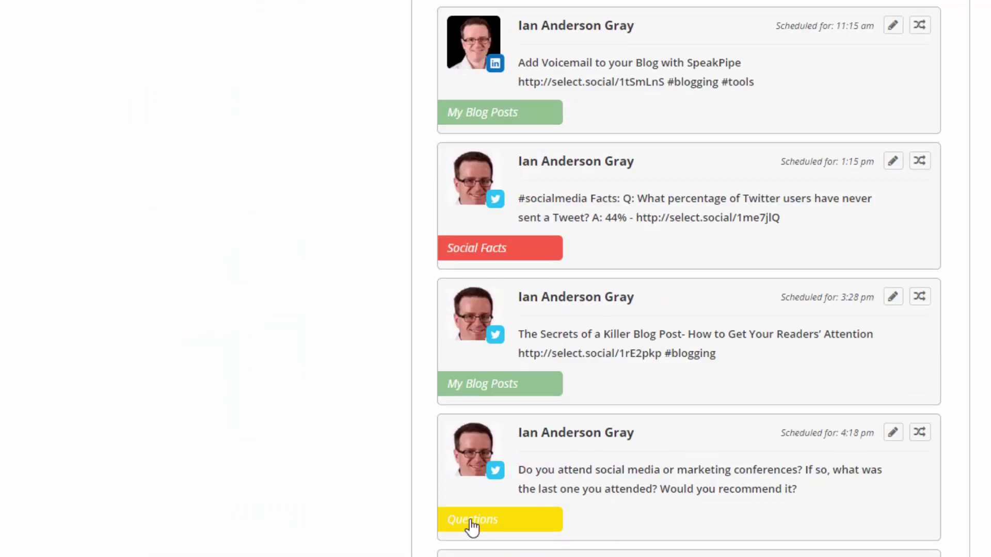
scroll(639, 323, "up", 20)
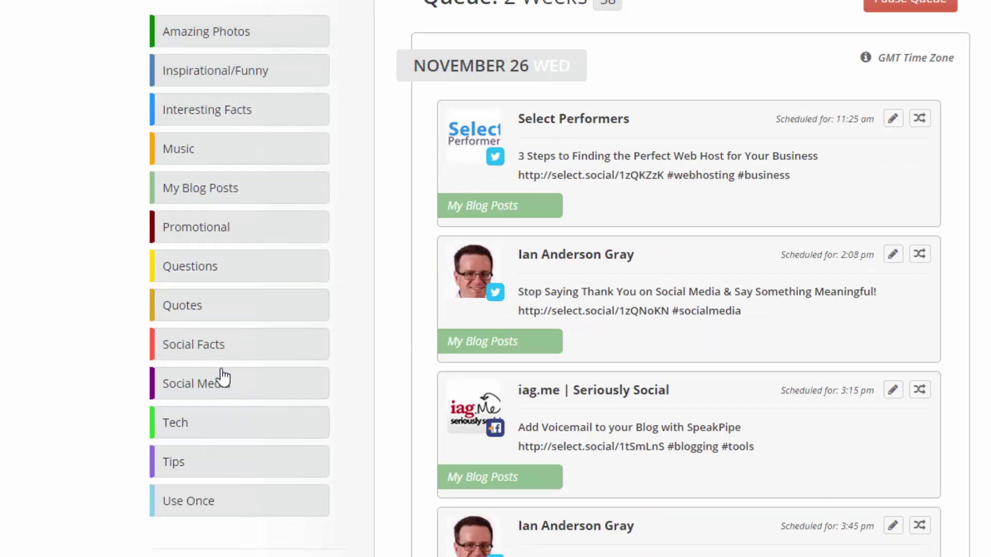
- Filter the queue to My Blog Posts and scroll through its 38 scheduled posts
left_click(191, 194)
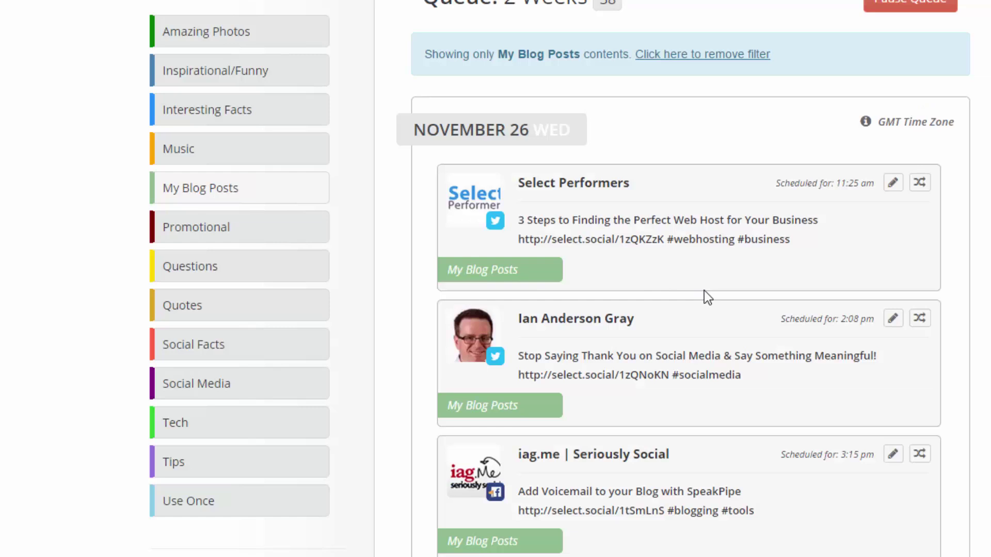
scroll(704, 291, "down", 5)
scroll(701, 287, "down", 5)
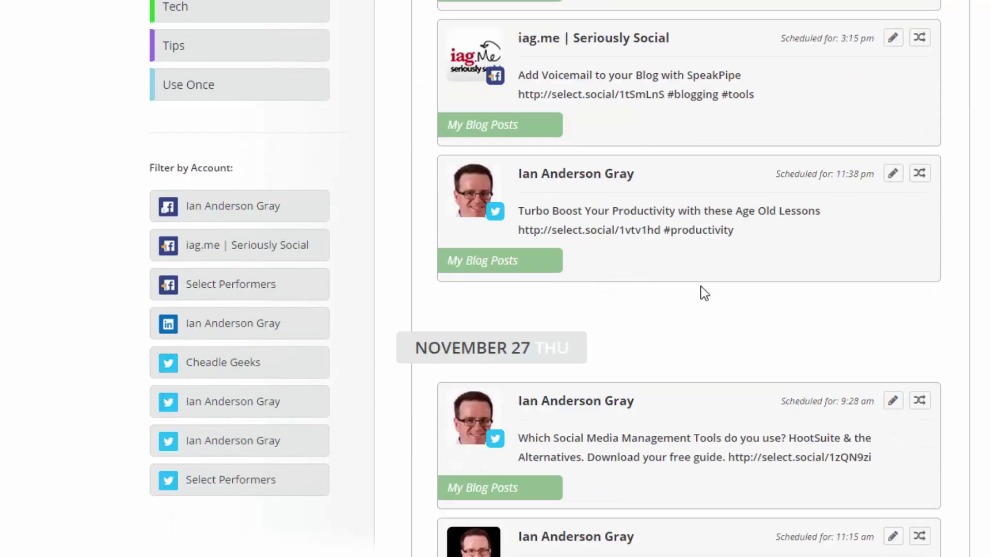
scroll(700, 289, "down", 5)
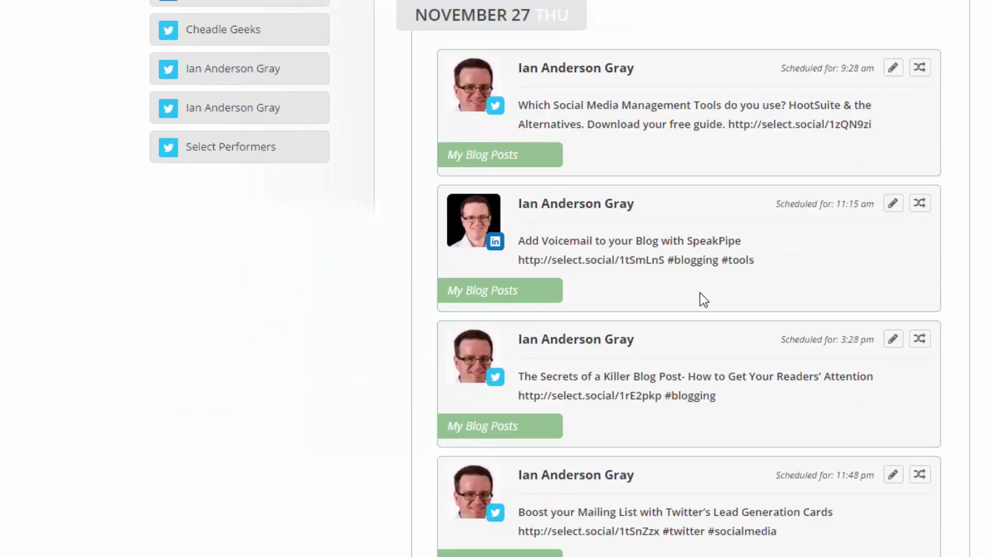
scroll(700, 293, "up", 15)
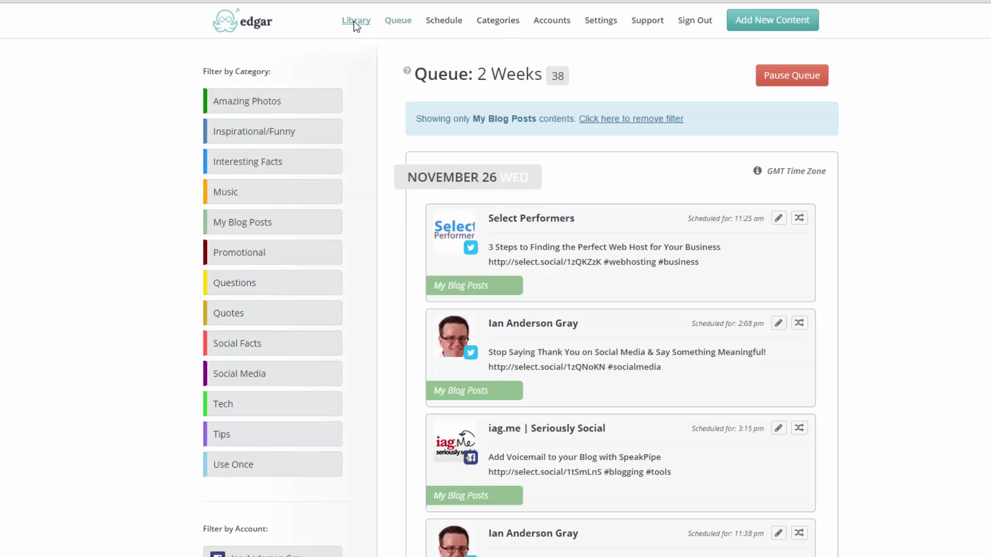
- Open the Library and browse its 55 updates with their Facebook, LinkedIn and Twitter accounts
left_click(354, 20)
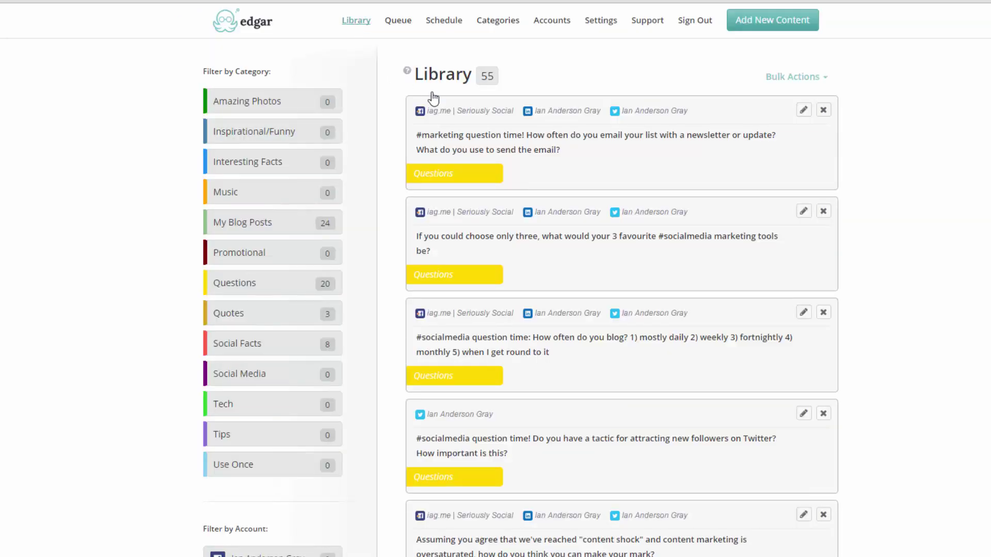
scroll(615, 327, "down", 5)
scroll(615, 327, "up", 5)
scroll(581, 243, "down", 4)
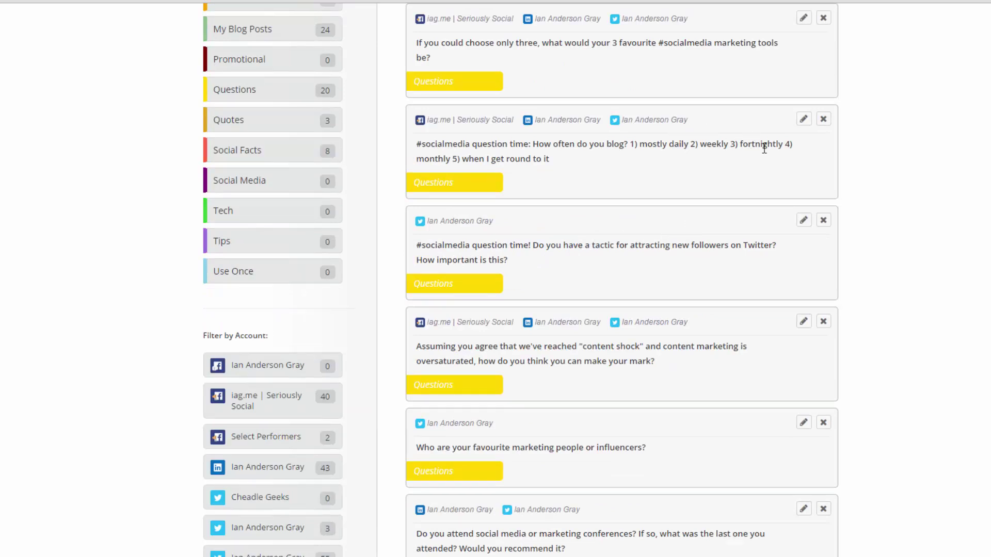
scroll(361, 111, "up", 4)
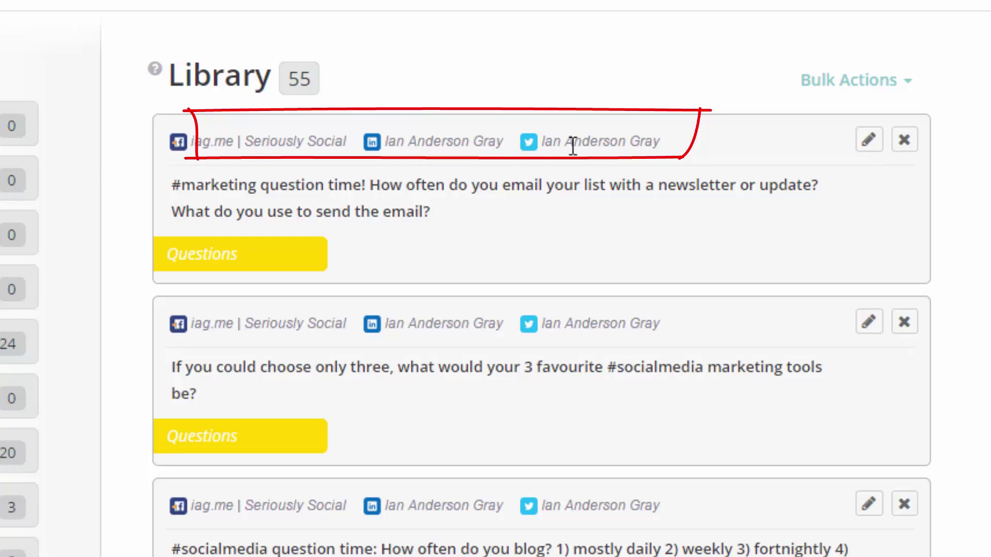
scroll(490, 271, "down", 5)
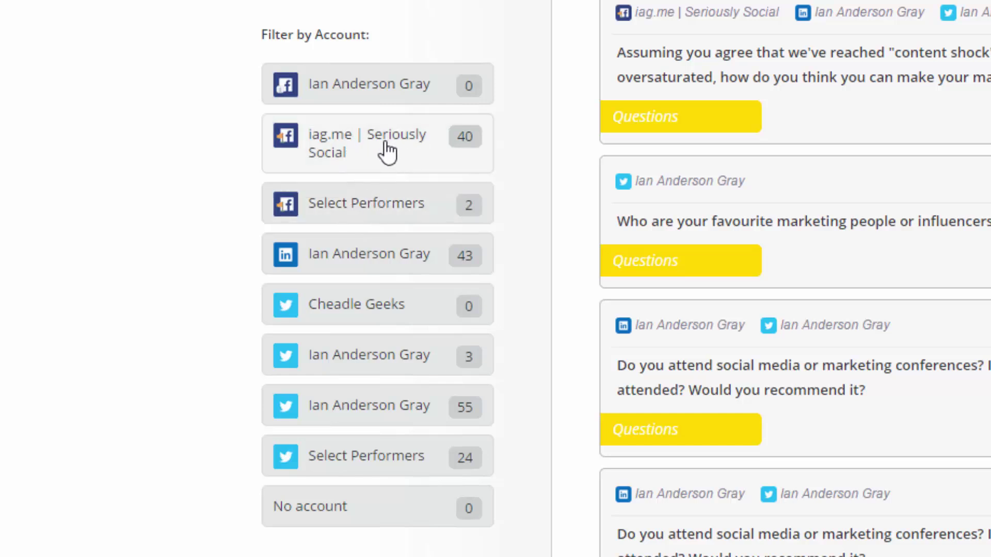
scroll(400, 189, "down", 10)
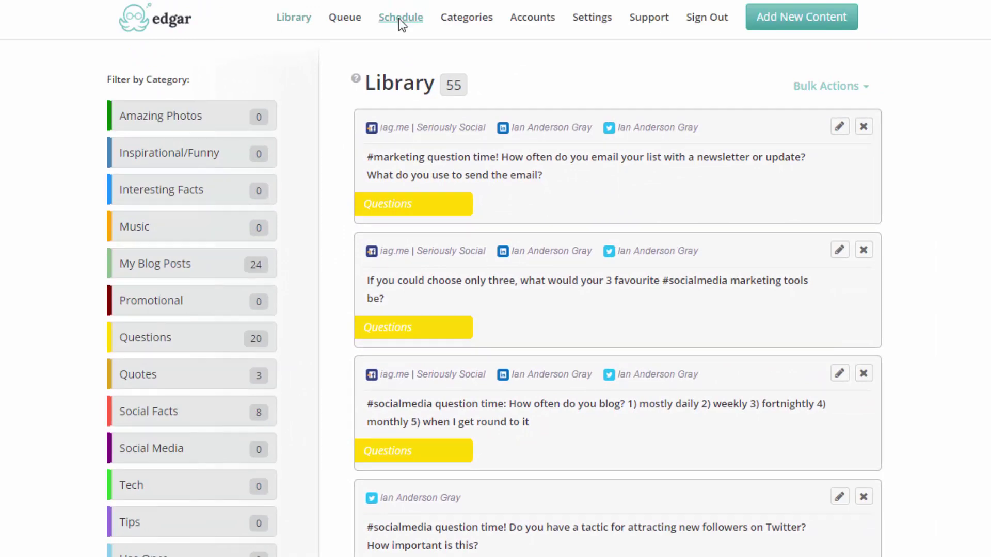
- Open the Schedule page and scroll through each account's weekly posting table
left_click(400, 19)
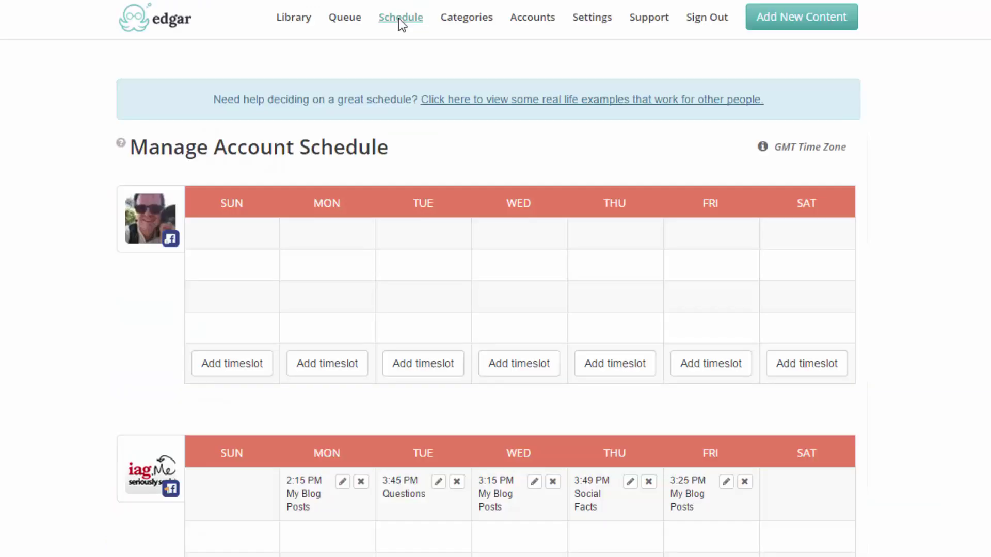
scroll(102, 184, "down", 3)
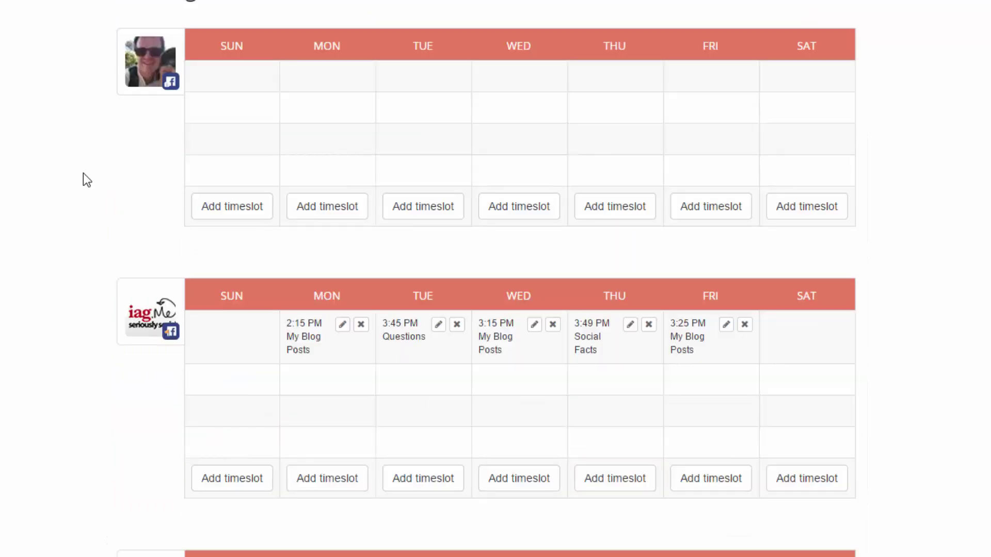
scroll(83, 172, "down", 5)
scroll(87, 177, "up", 7)
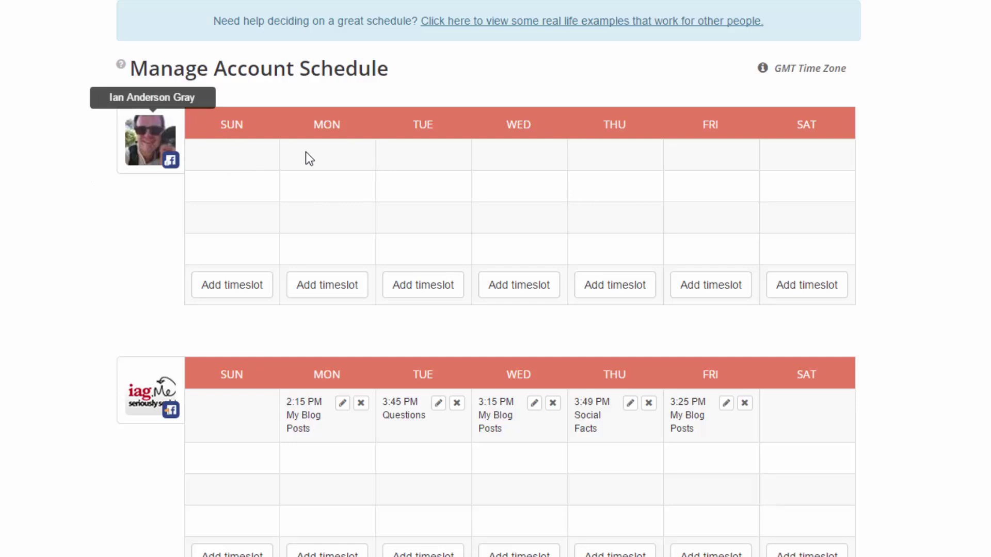
scroll(413, 178, "down", 2)
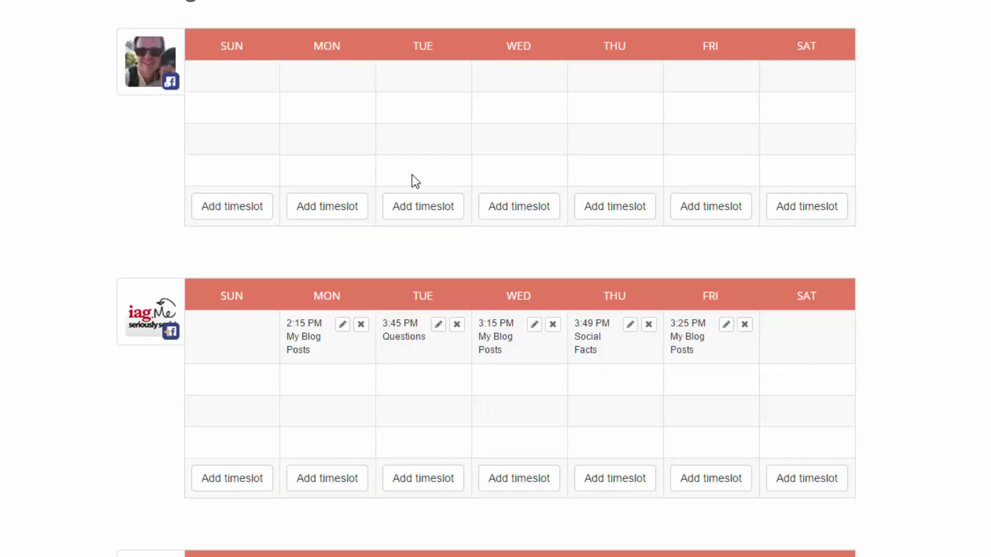
scroll(200, 171, "down", 2)
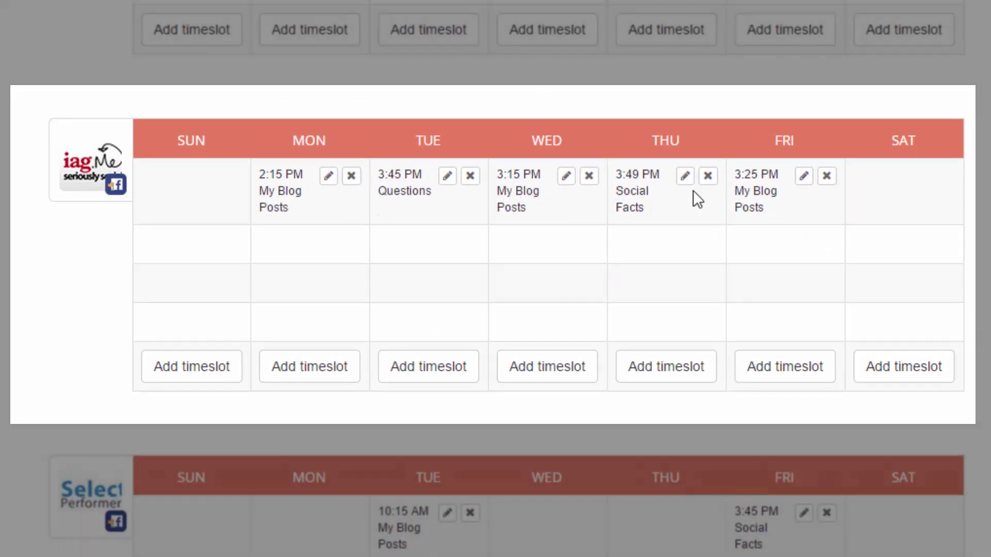
scroll(465, 189, "down", 3)
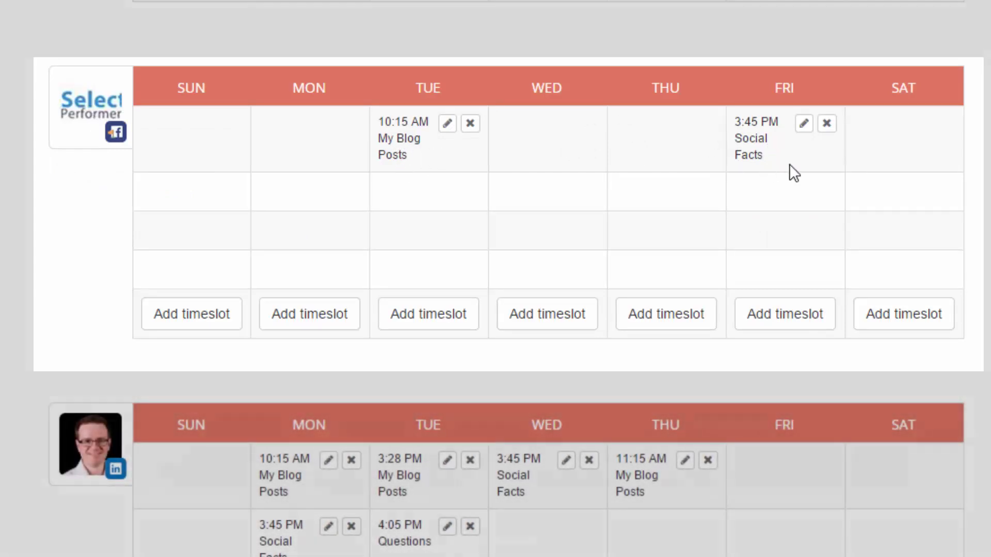
scroll(399, 211, "down", 4)
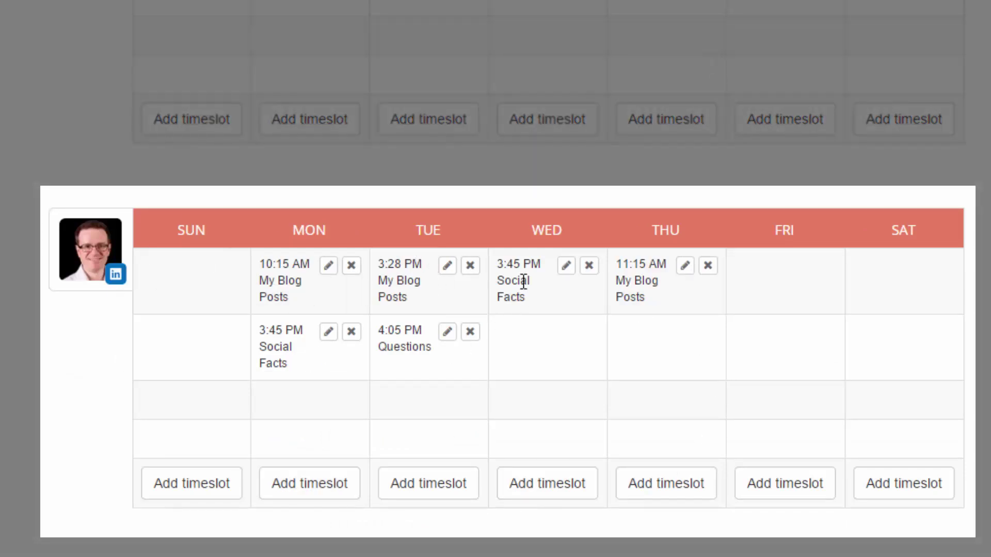
scroll(678, 296, "down", 6)
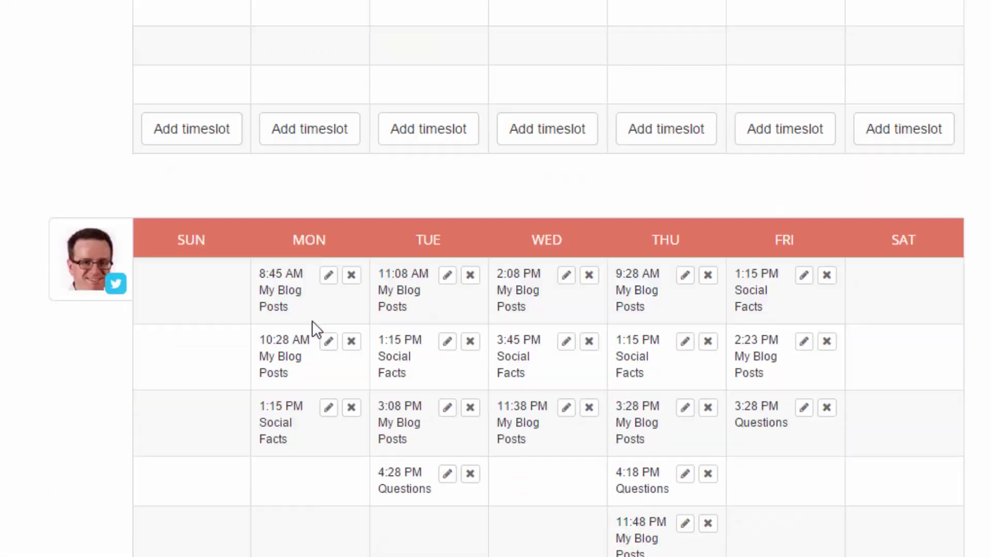
scroll(211, 297, "down", 4)
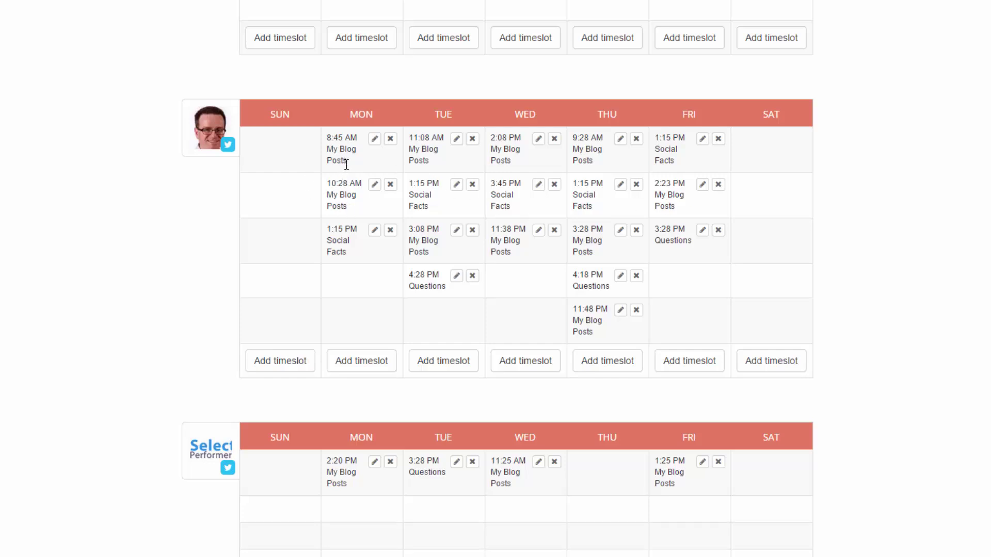
scroll(350, 168, "down", 2)
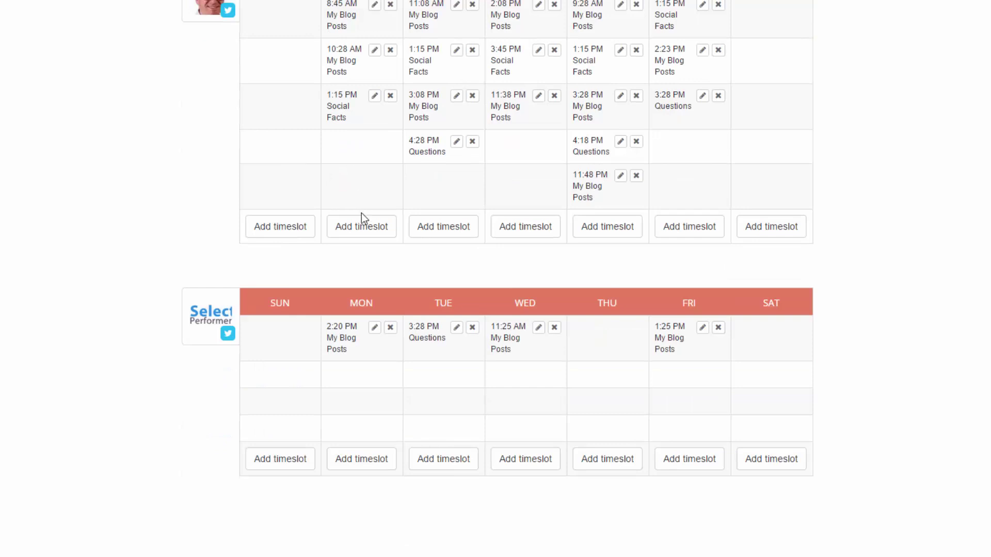
scroll(363, 215, "up", 1)
- Start a new Monday timeslot and check its proposed 9:45 PM time
left_click(361, 295)
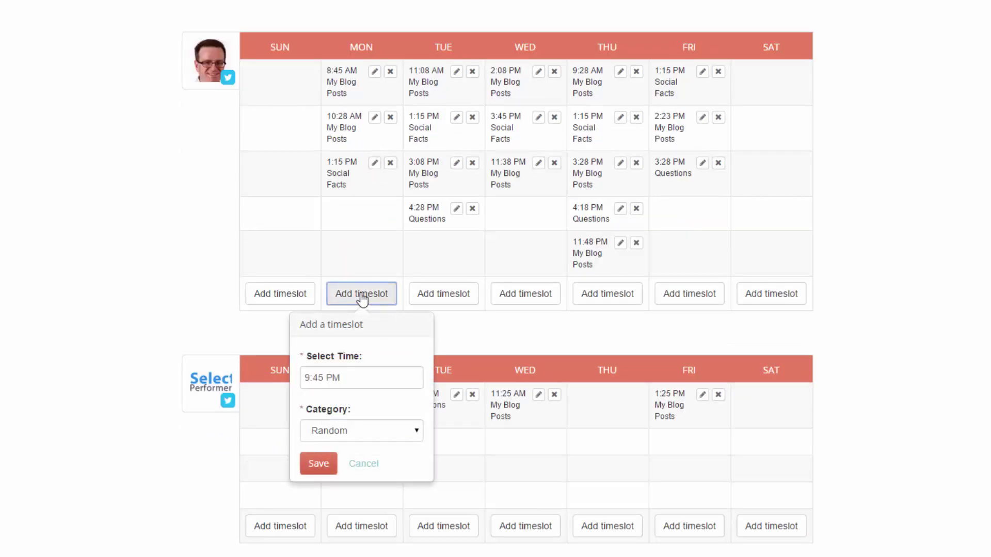
scroll(369, 295, "down", 1)
left_click(356, 313)
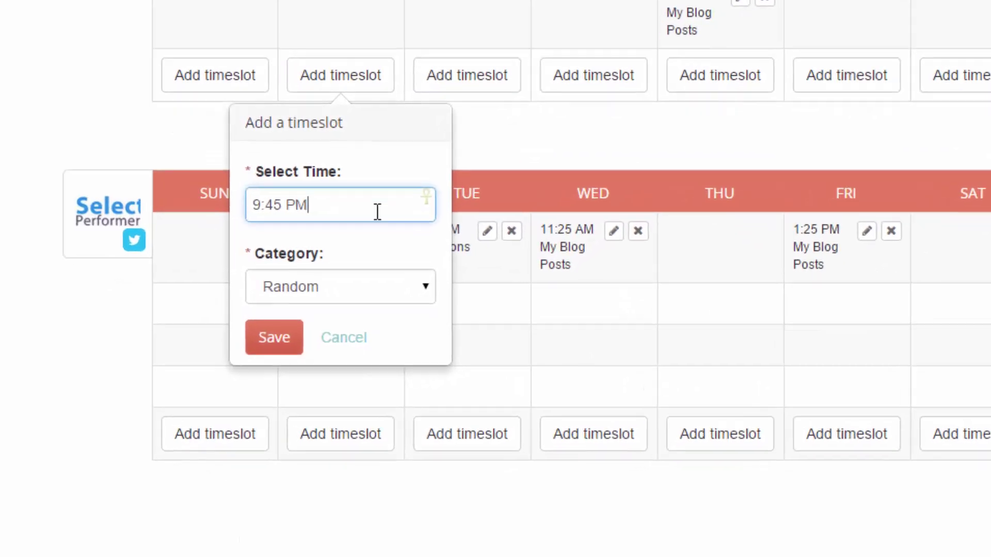
- Browse the Category options, keep Random, and close the timeslot form
left_click(336, 289)
left_click(336, 289)
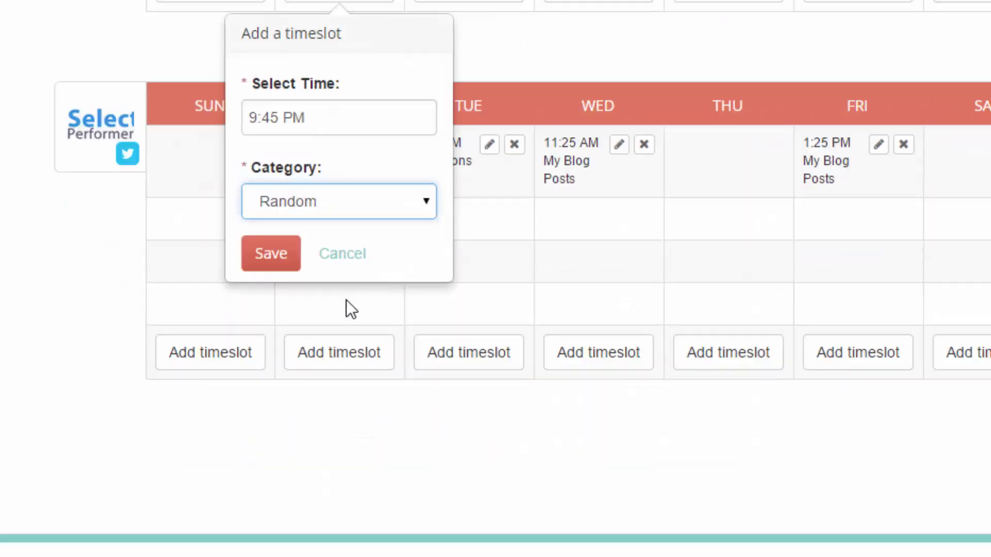
left_click(335, 208)
left_click(877, 79)
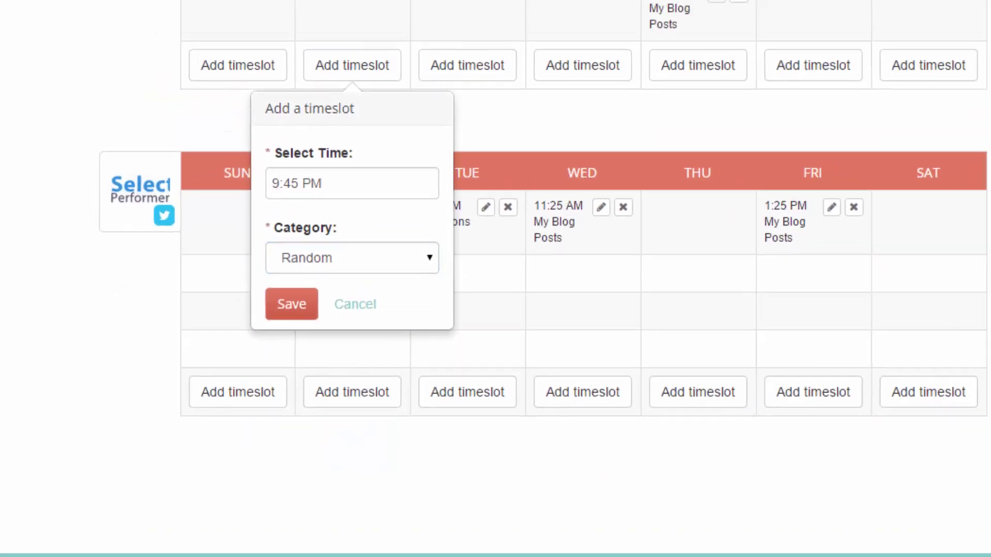
scroll(840, 219, "up", 10)
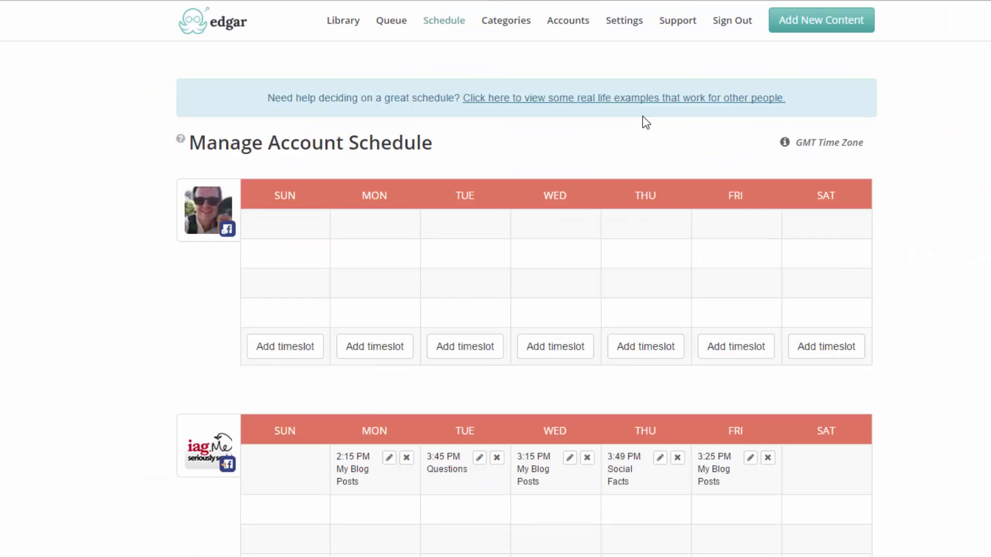
- Open Content Categories and scroll through the 13 category cards with their update counts
left_click(508, 22)
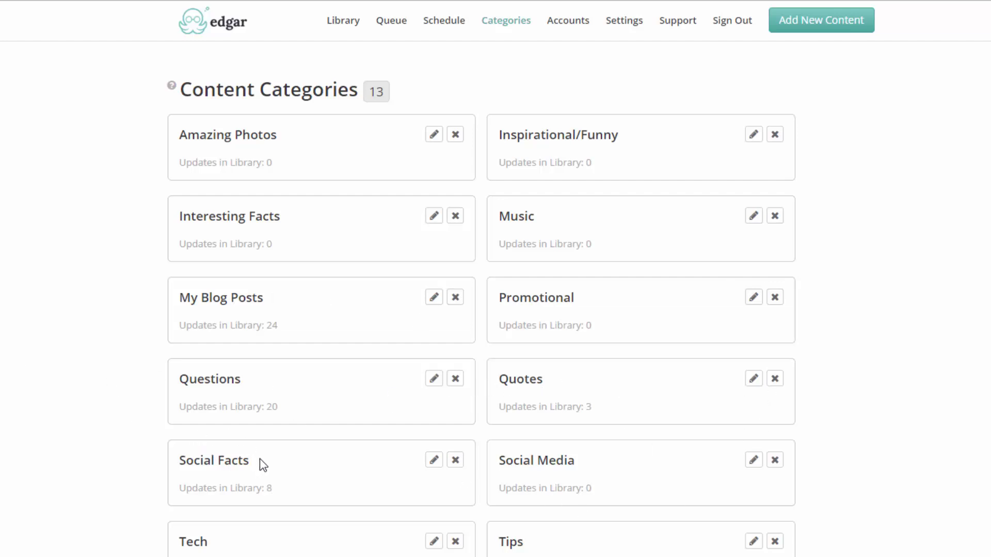
scroll(668, 258, "down", 3)
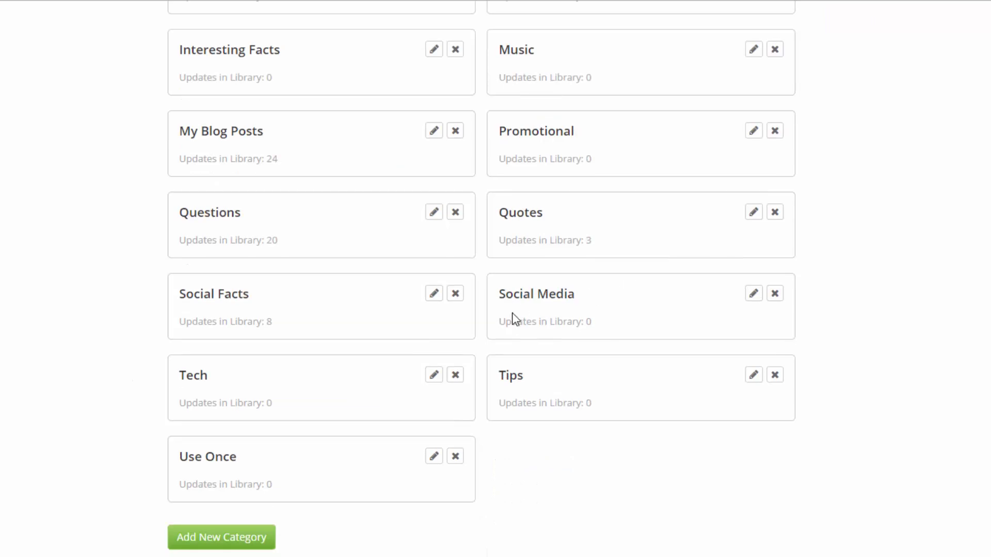
scroll(514, 318, "up", 3)
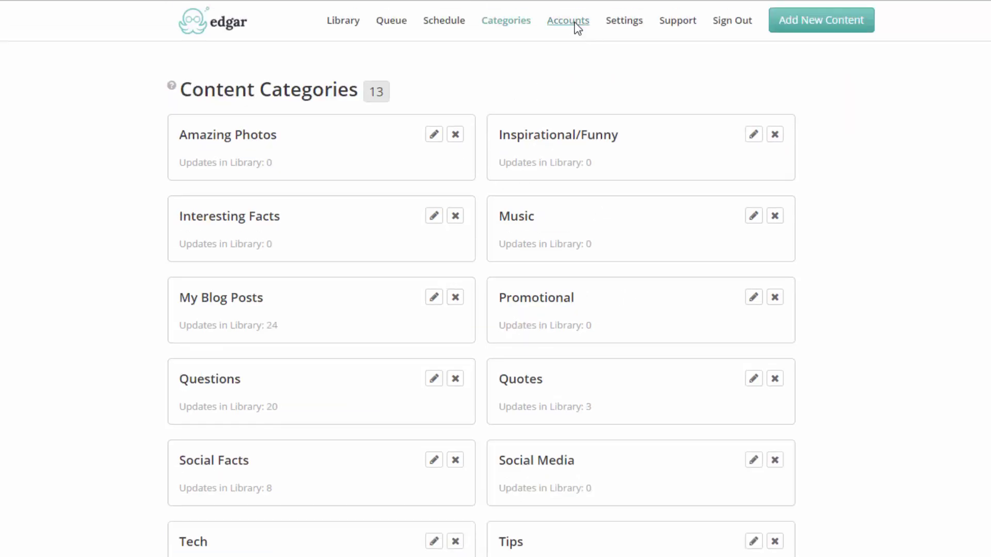